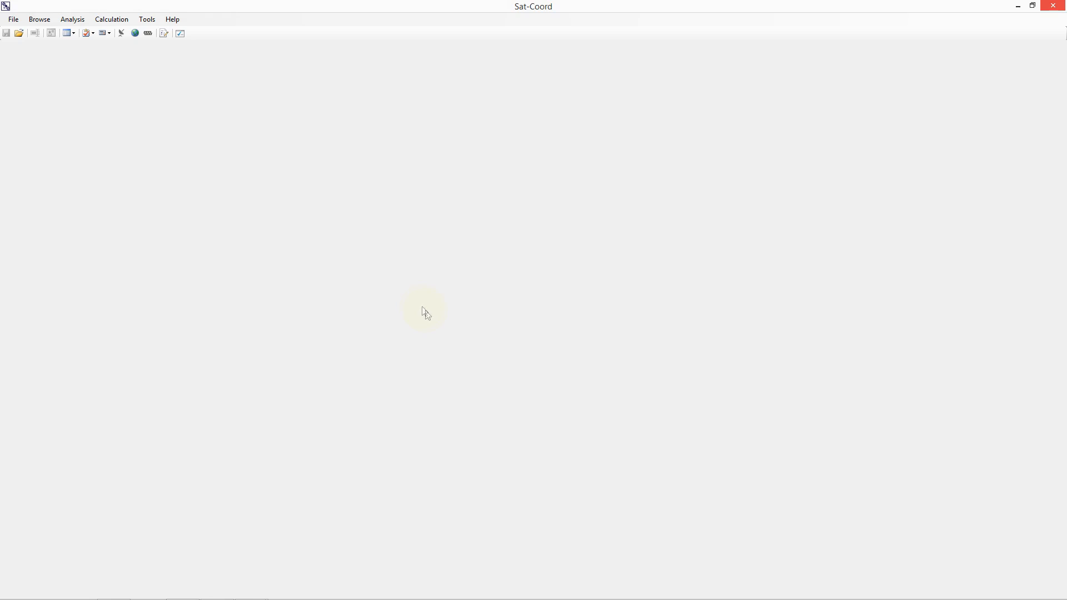
# Step: Open the Beam Plotter tool and create a new dataset in it
pyautogui.click(147, 19)
pyautogui.click(151, 31)
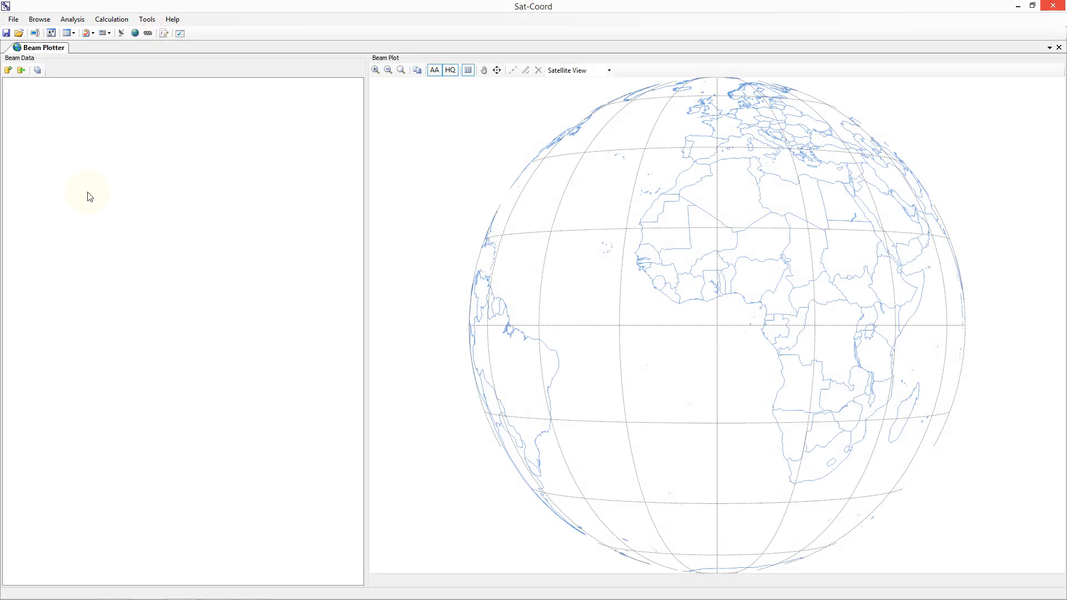
pyautogui.click(8, 70)
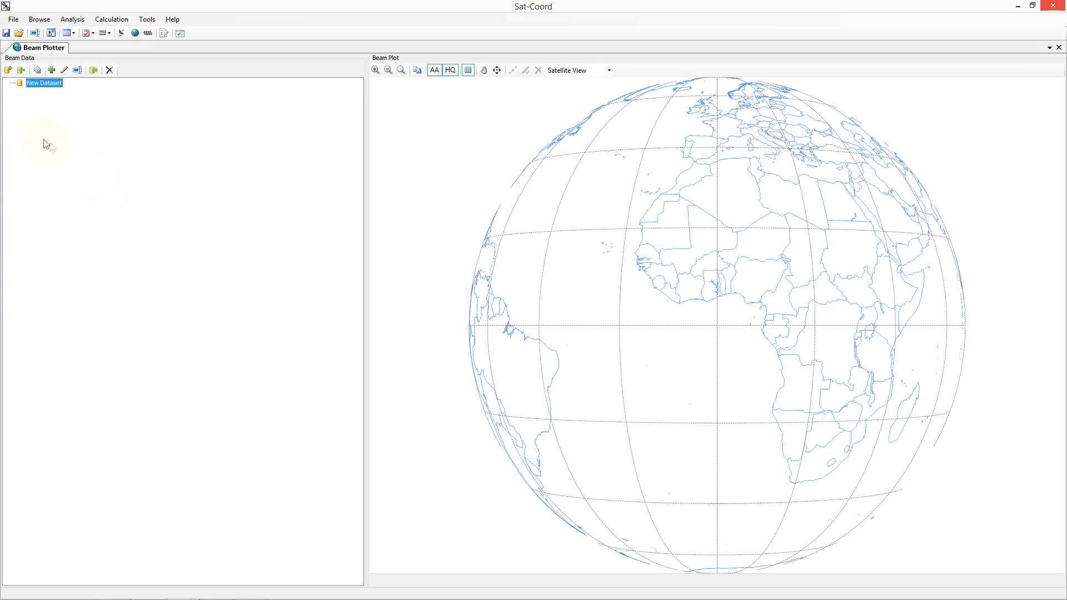
# Step: Add a network named TEST-SAT to the new dataset with administration G and orbital location 60
pyautogui.click(51, 69)
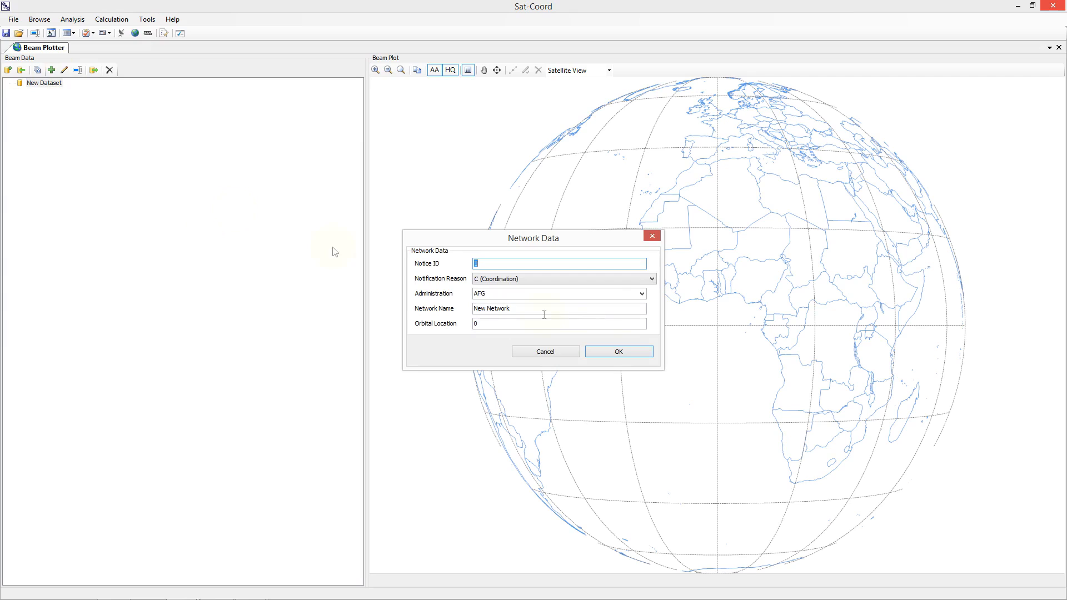
pyautogui.click(642, 293)
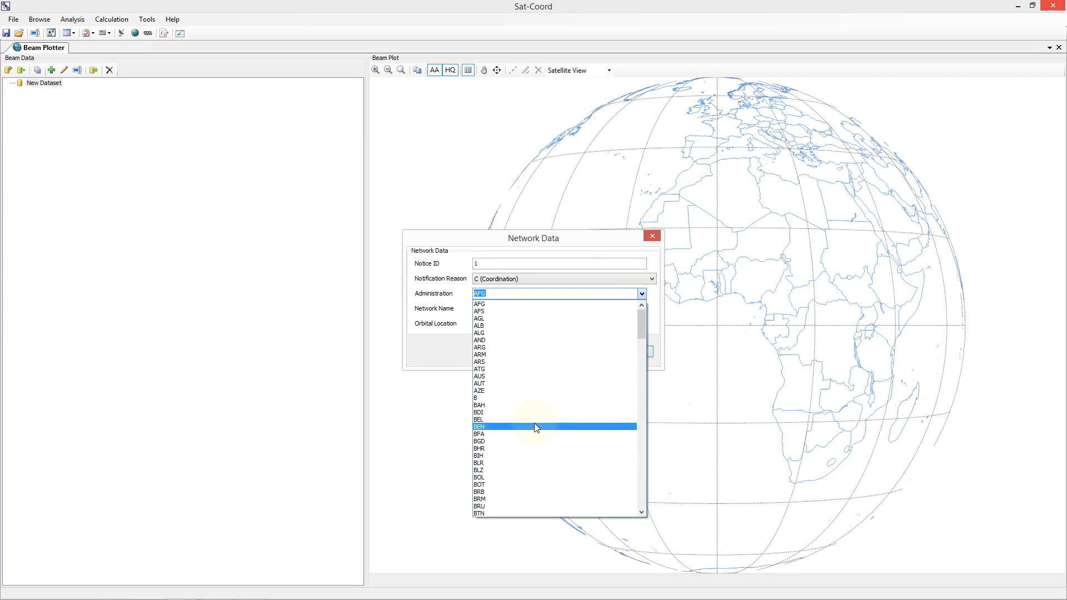
pyautogui.moveTo(640, 336); pyautogui.dragTo(642, 371)
pyautogui.click(513, 456)
pyautogui.moveTo(515, 312); pyautogui.dragTo(472, 321)
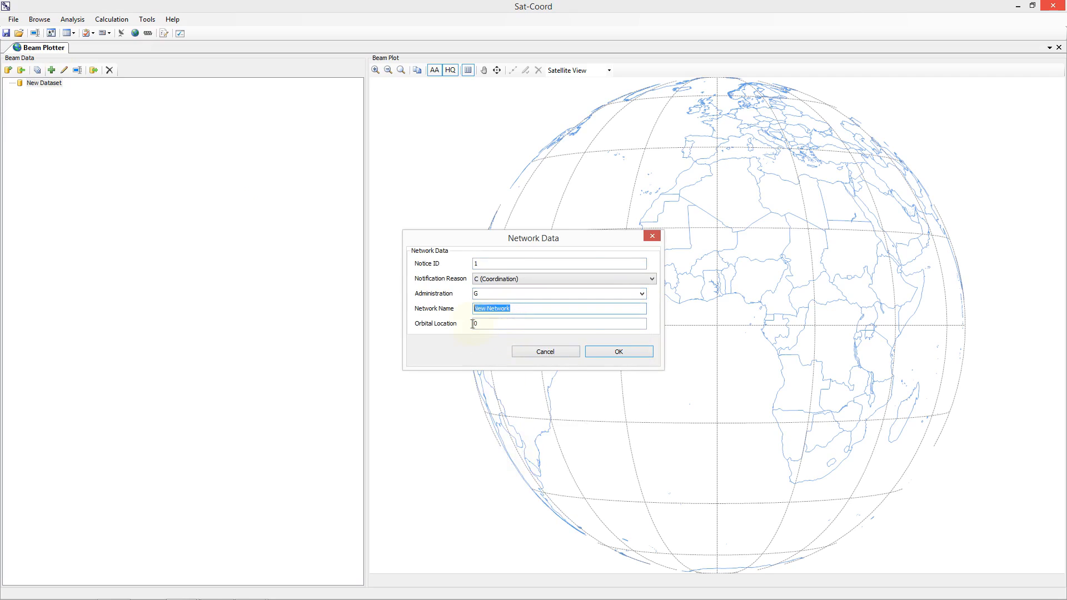
pyautogui.write('TEST-SAT')
pyautogui.doubleClick(479, 325)
pyautogui.write('60')
pyautogui.click(605, 352)
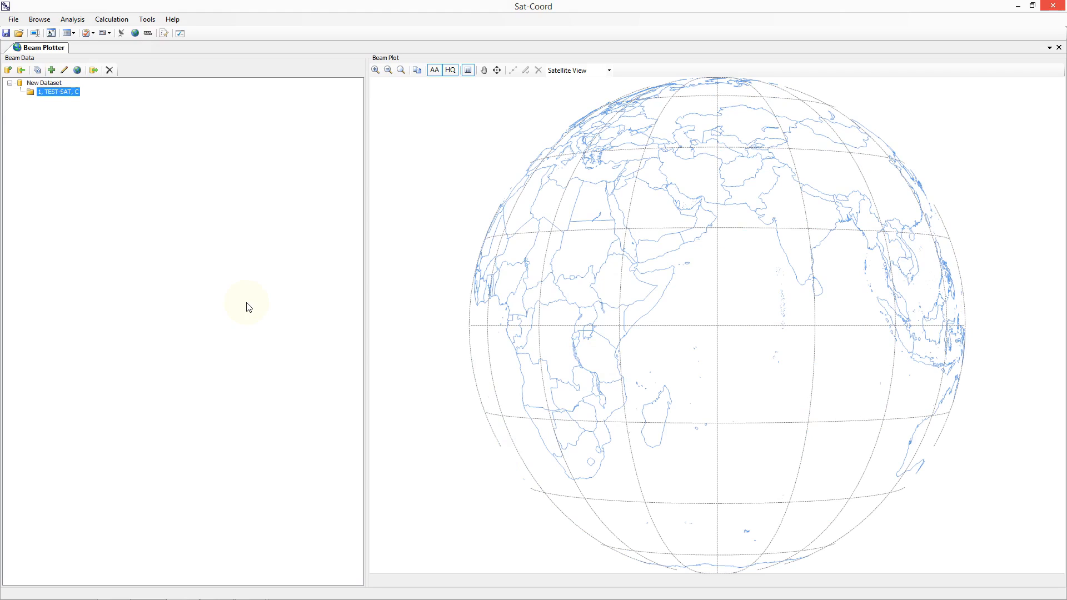
# Step: Add a downlink beam named TEST to the TEST-SAT network
pyautogui.click(52, 72)
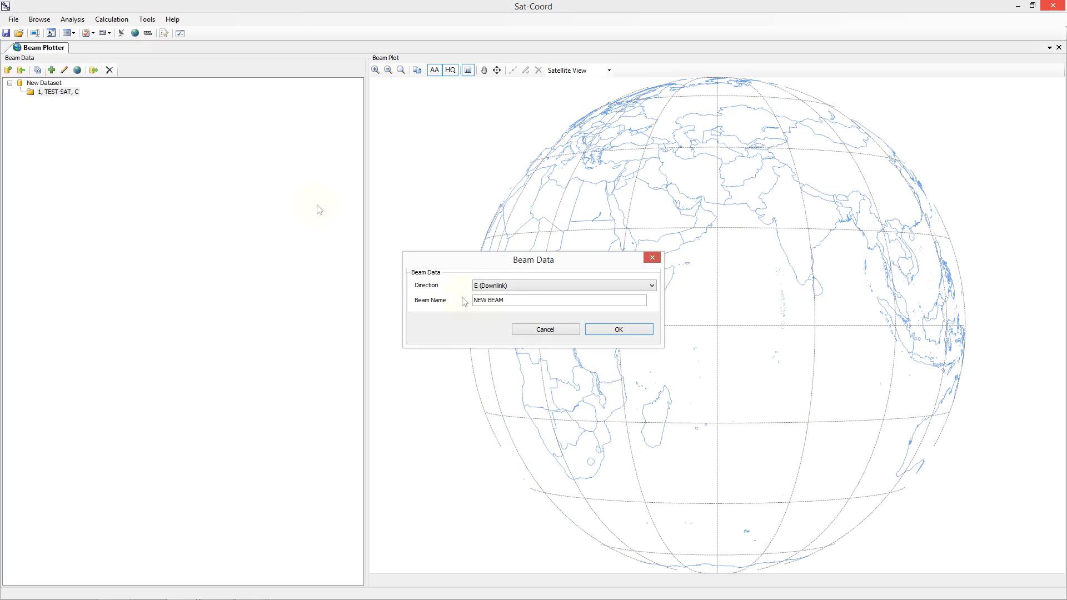
pyautogui.moveTo(504, 300); pyautogui.dragTo(432, 317)
pyautogui.write('TEST')
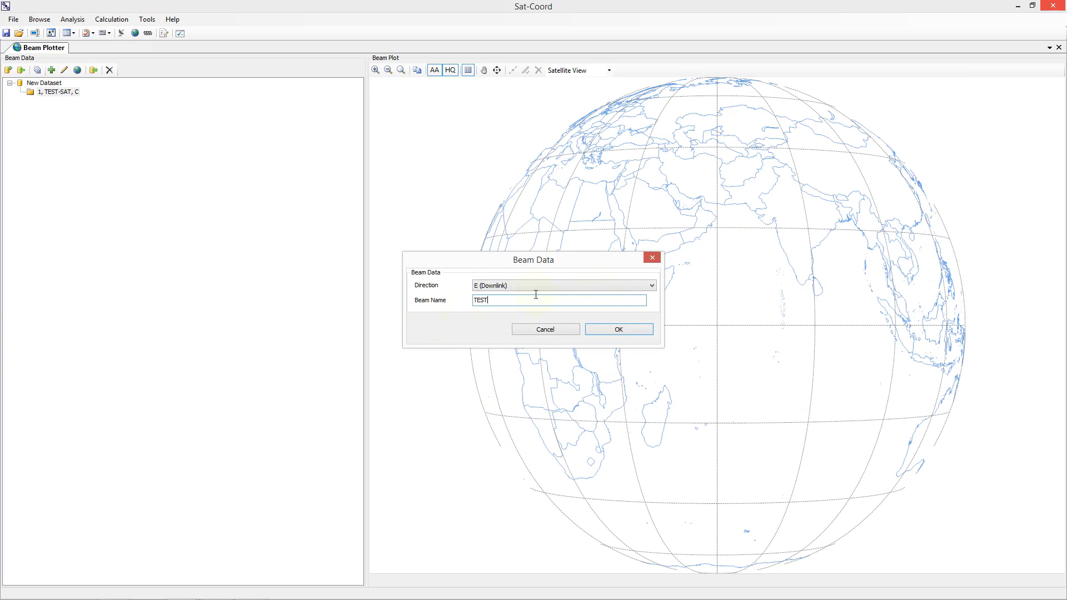
pyautogui.click(631, 328)
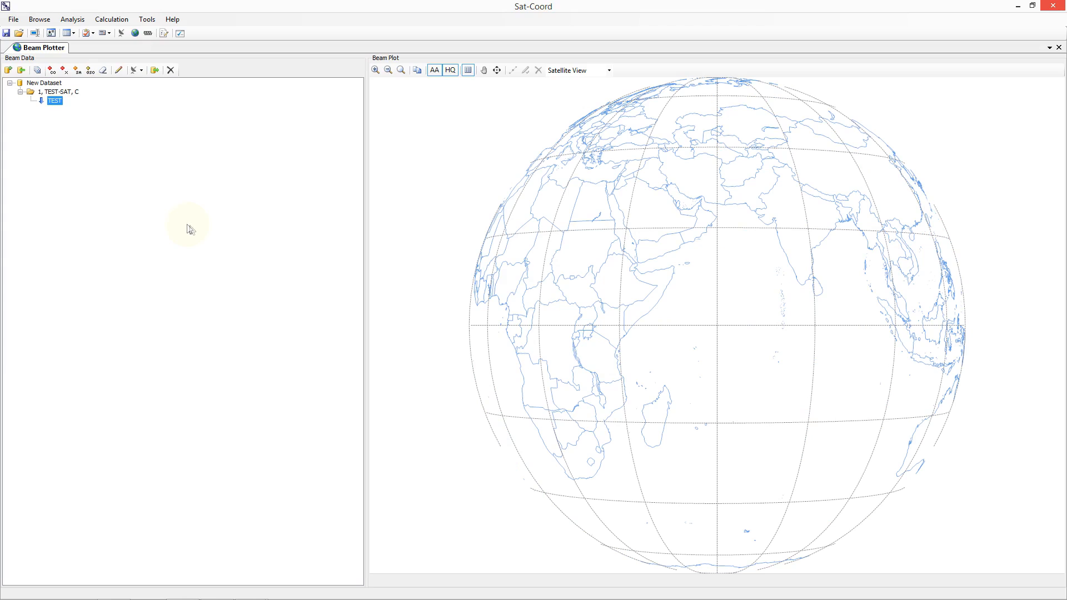
# Step: Add service area SA, number 1, to the TEST beam and set its diagram to custom data
pyautogui.click(78, 72)
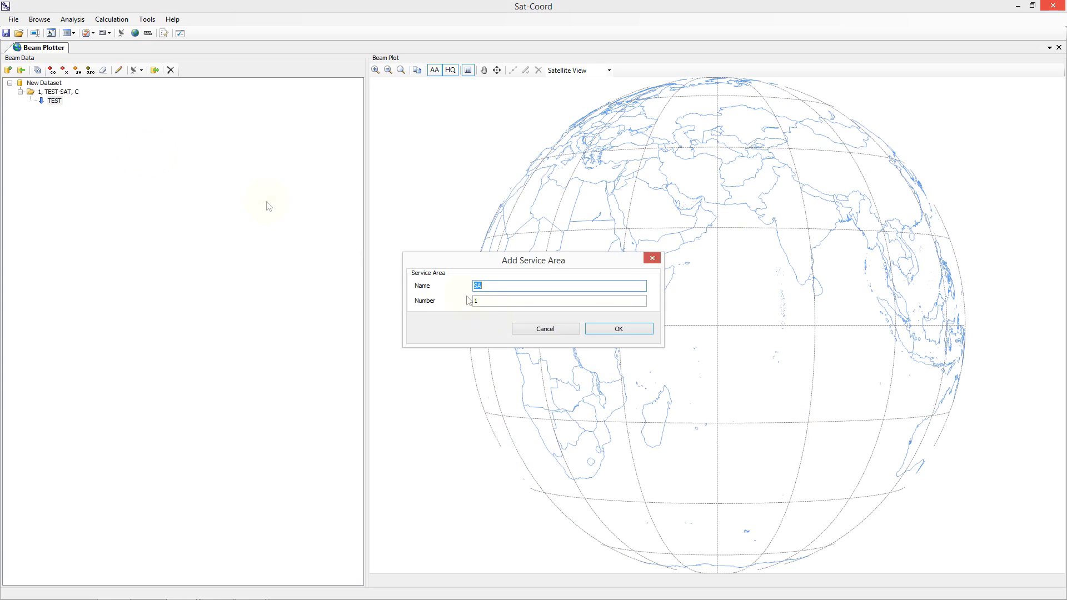
pyautogui.click(592, 330)
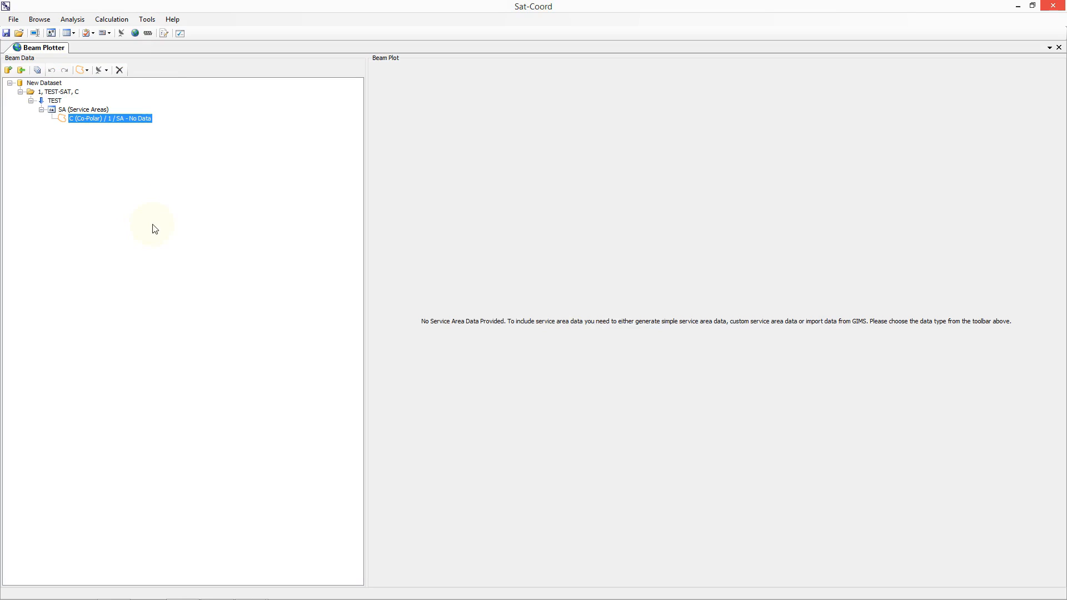
pyautogui.click(82, 70)
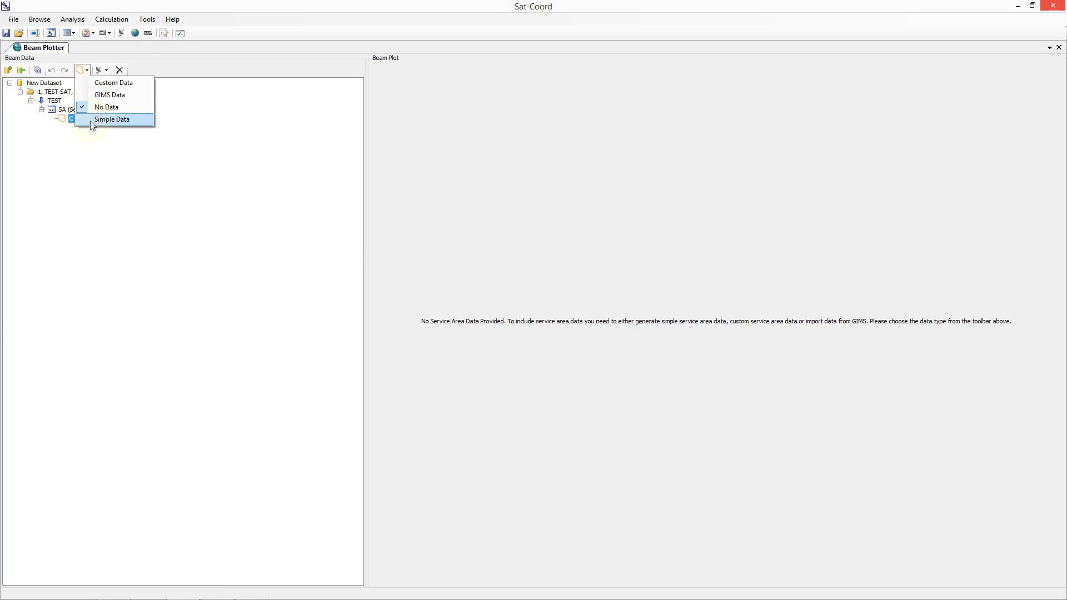
pyautogui.click(96, 85)
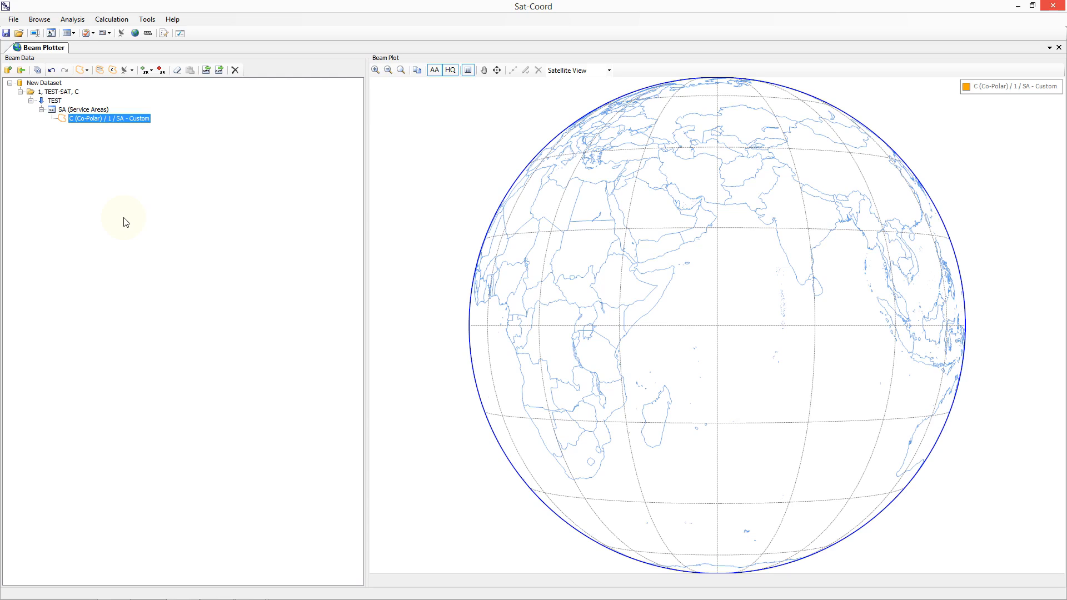
# Step: Add ITU Region 1 as a service region of the custom service area
pyautogui.click(146, 72)
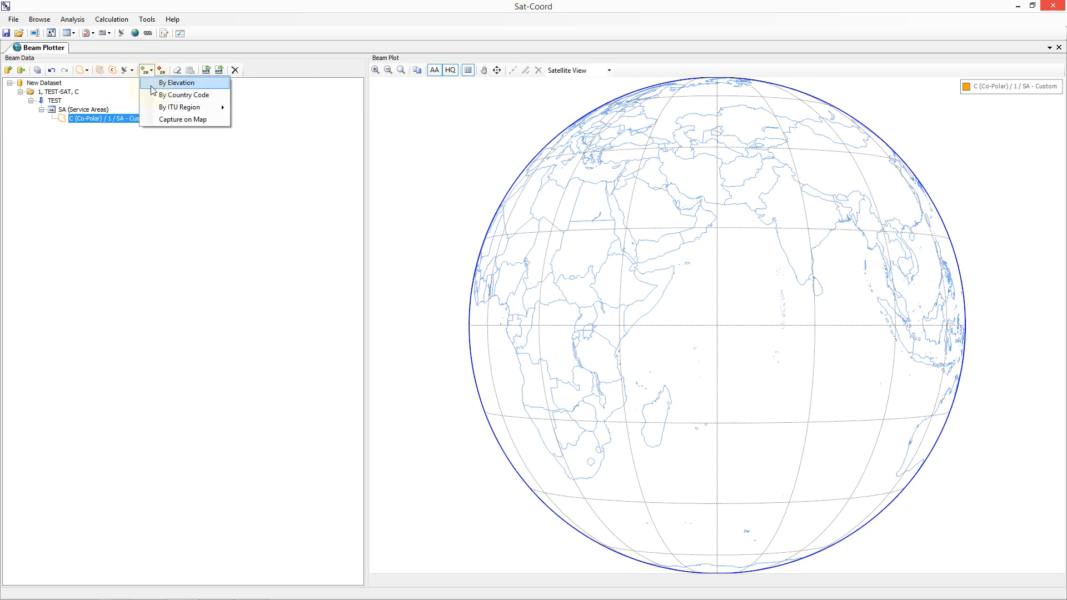
pyautogui.moveTo(154, 111)
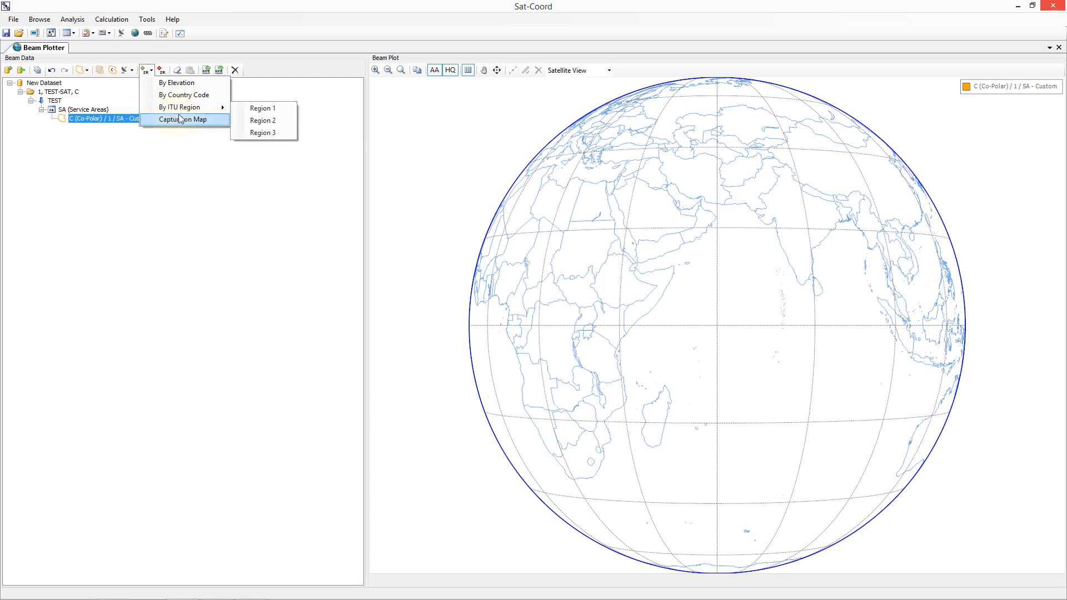
pyautogui.click(250, 109)
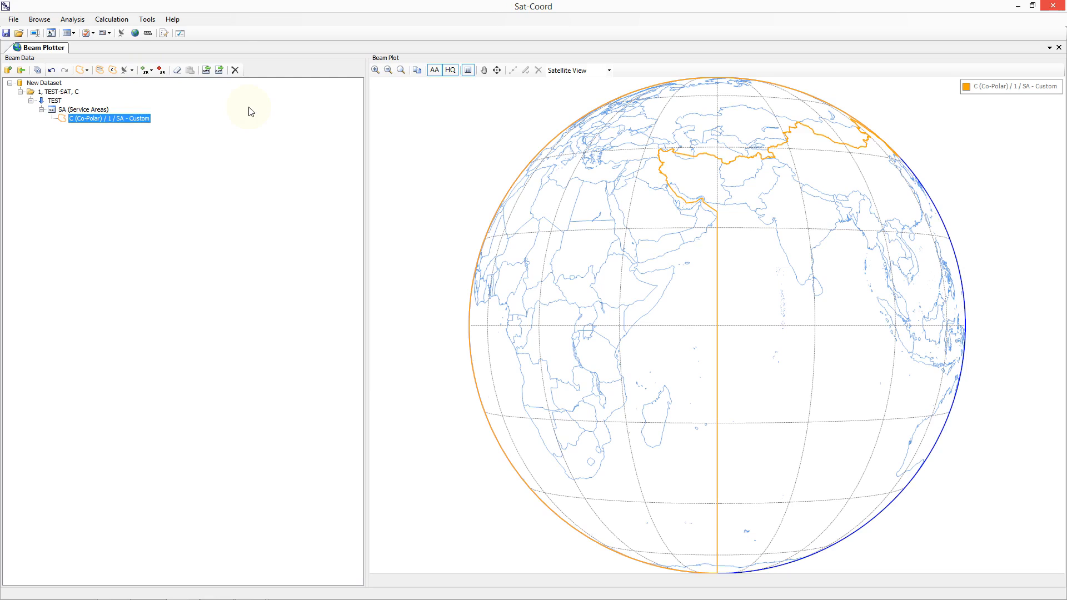
# Step: Add an excluded region for country code ARS to the custom service area
pyautogui.click(160, 71)
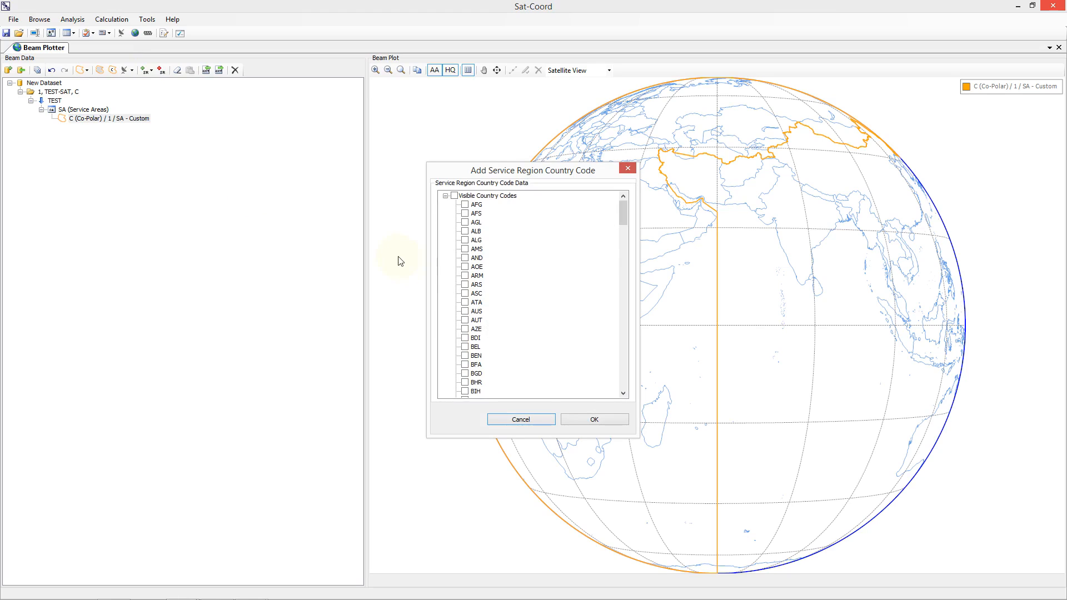
pyautogui.click(464, 286)
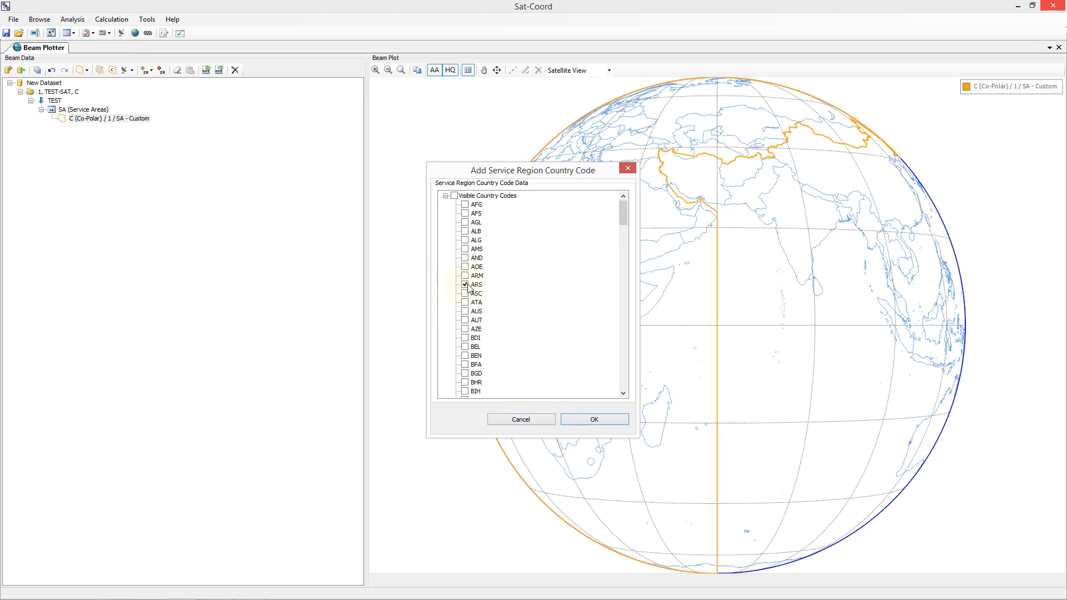
pyautogui.click(593, 420)
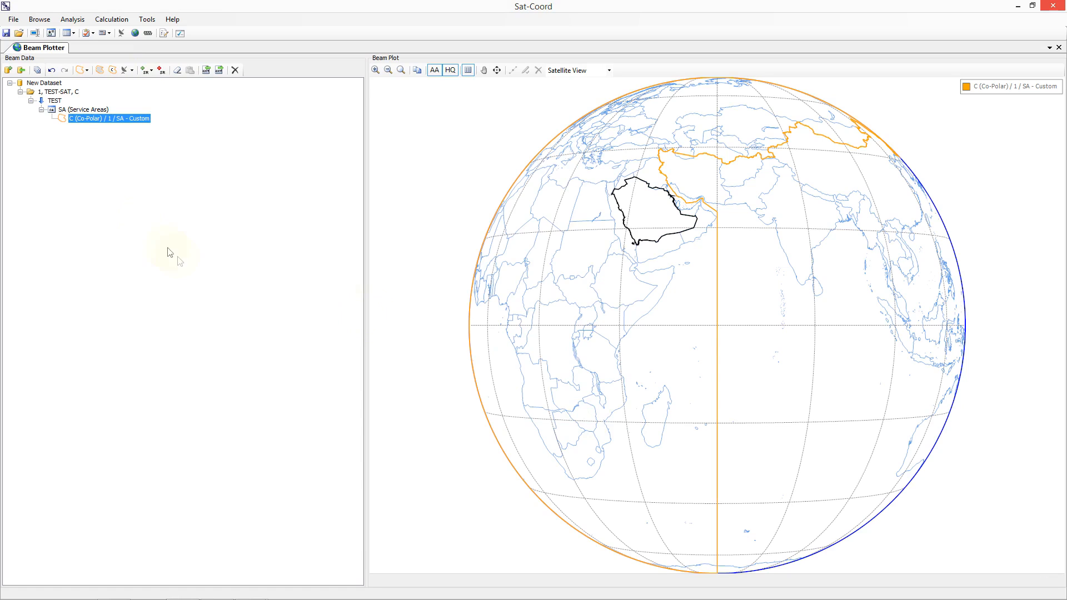
# Step: Open the SRS2780 database, search it by notice administration, and list the satellite names under administration G
pyautogui.click(46, 24)
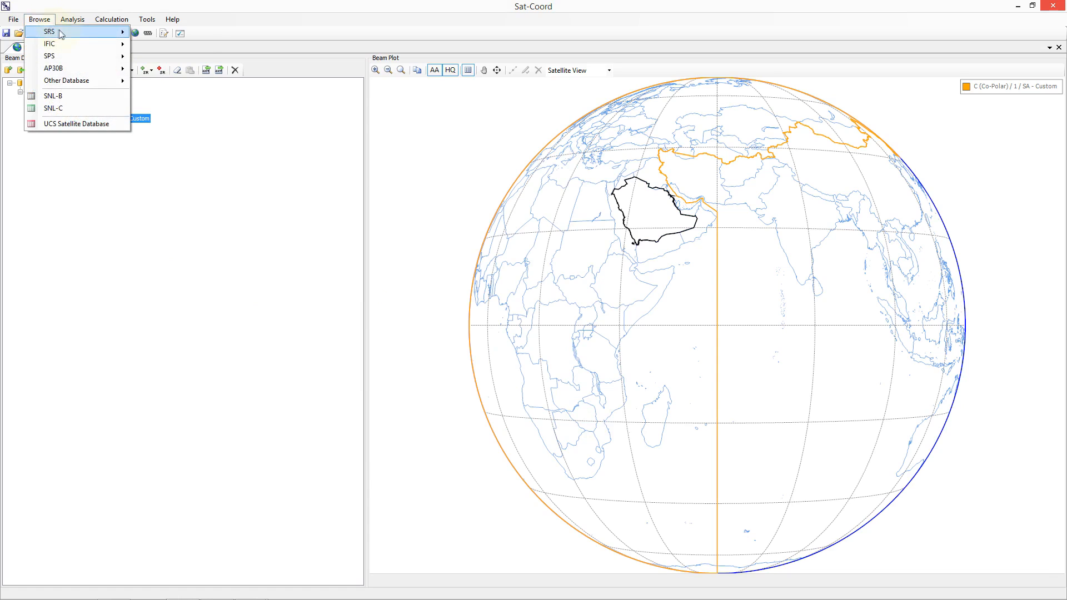
pyautogui.moveTo(65, 32)
pyautogui.click(161, 33)
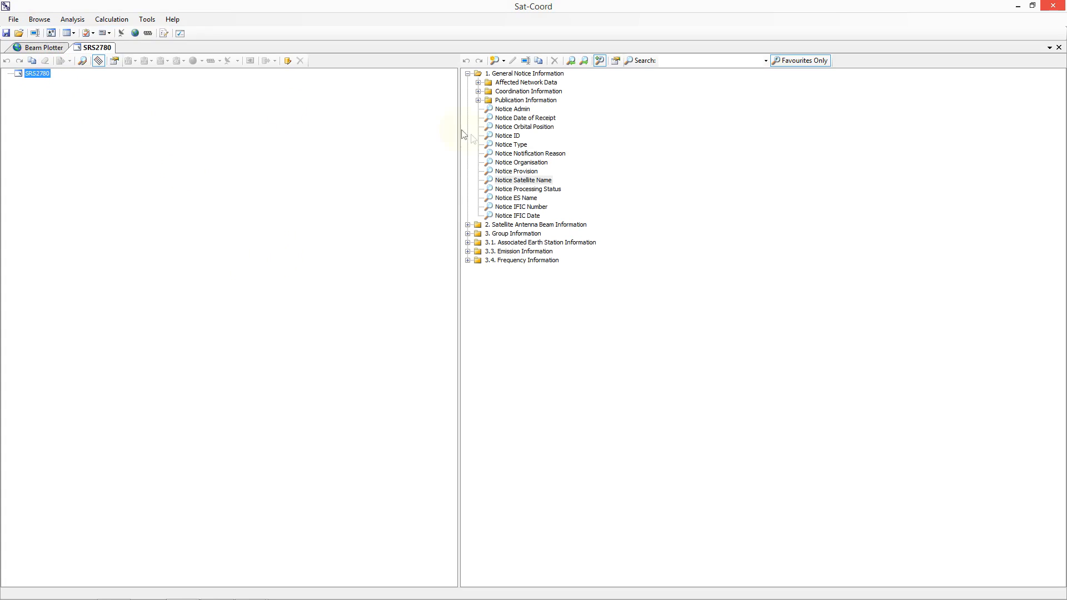
pyautogui.doubleClick(512, 109)
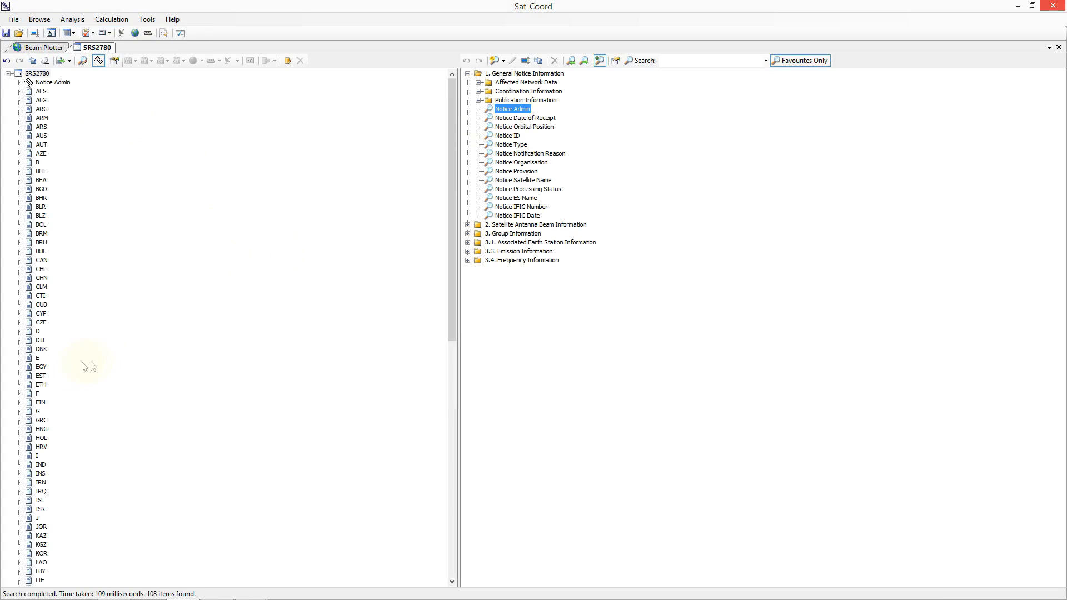
pyautogui.click(39, 411)
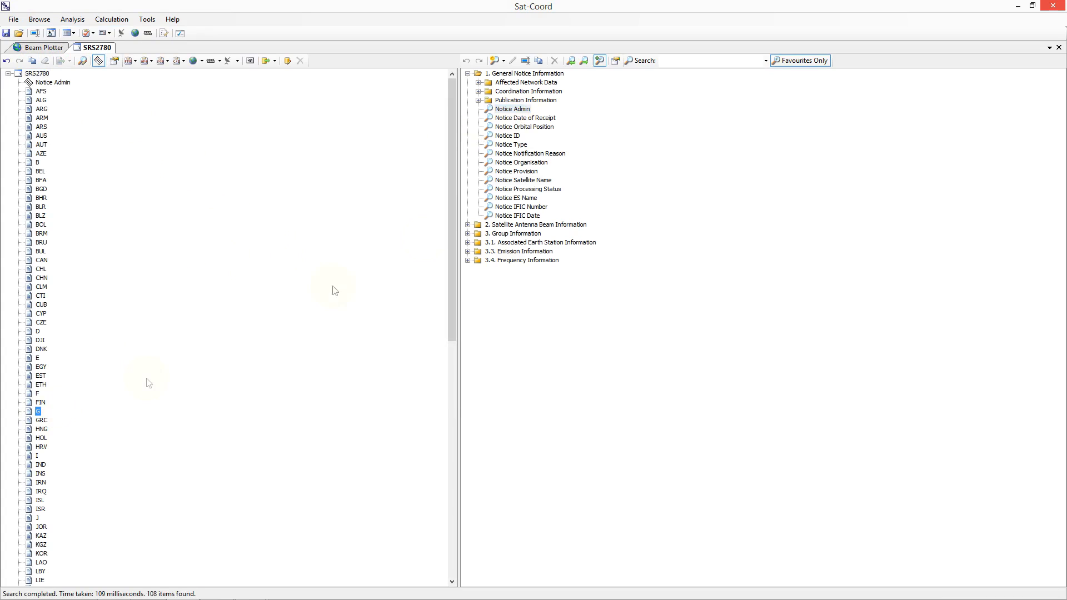
pyautogui.doubleClick(521, 180)
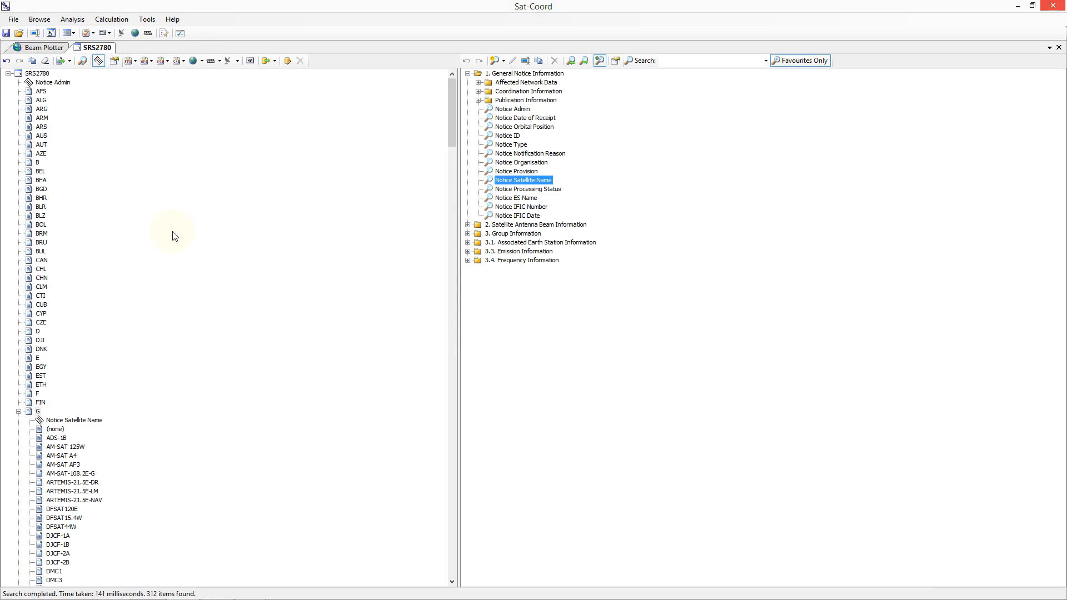
# Step: Send the AM-SAT A4 networks from the SRS results to the existing Beam Plotter diagram
pyautogui.click(62, 456)
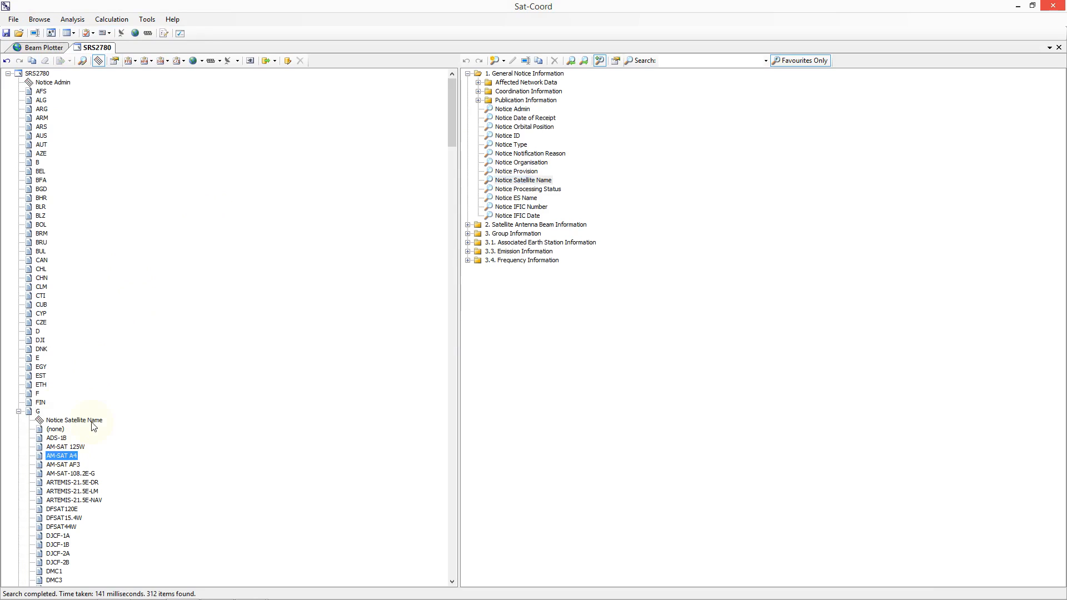
pyautogui.click(202, 65)
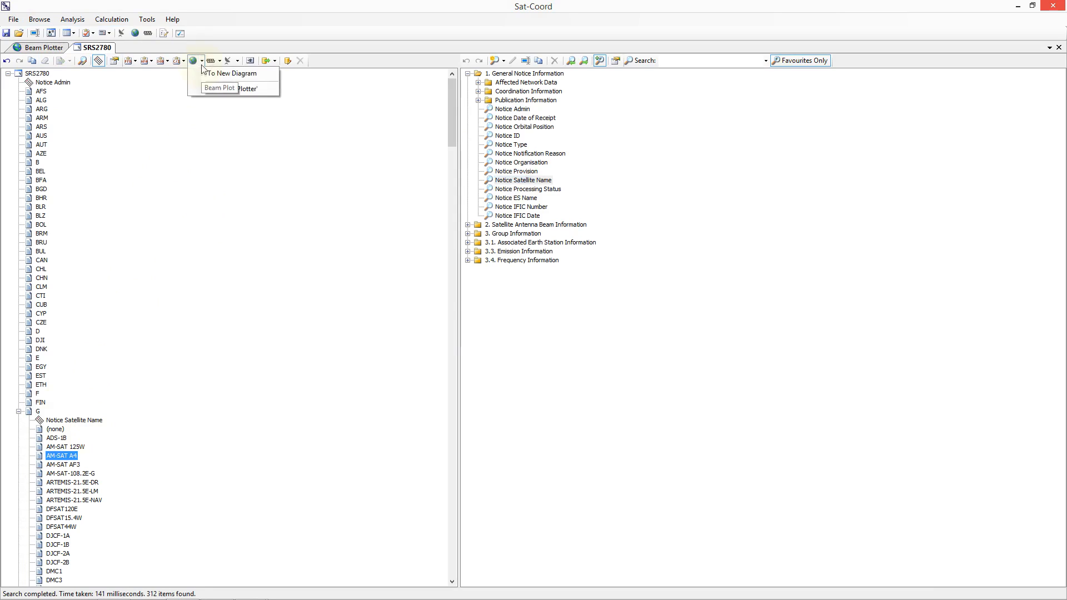
pyautogui.click(206, 91)
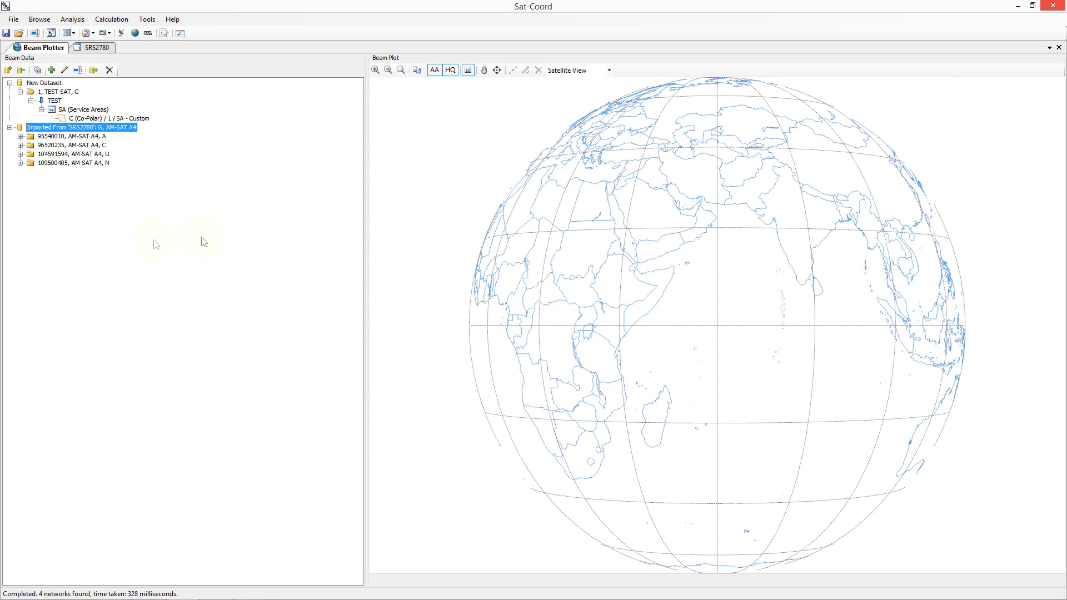
# Step: Display the co-polar service area of the T3R downlink beam in the imported AM-SAT A4 coordination (C) network
pyautogui.click(73, 145)
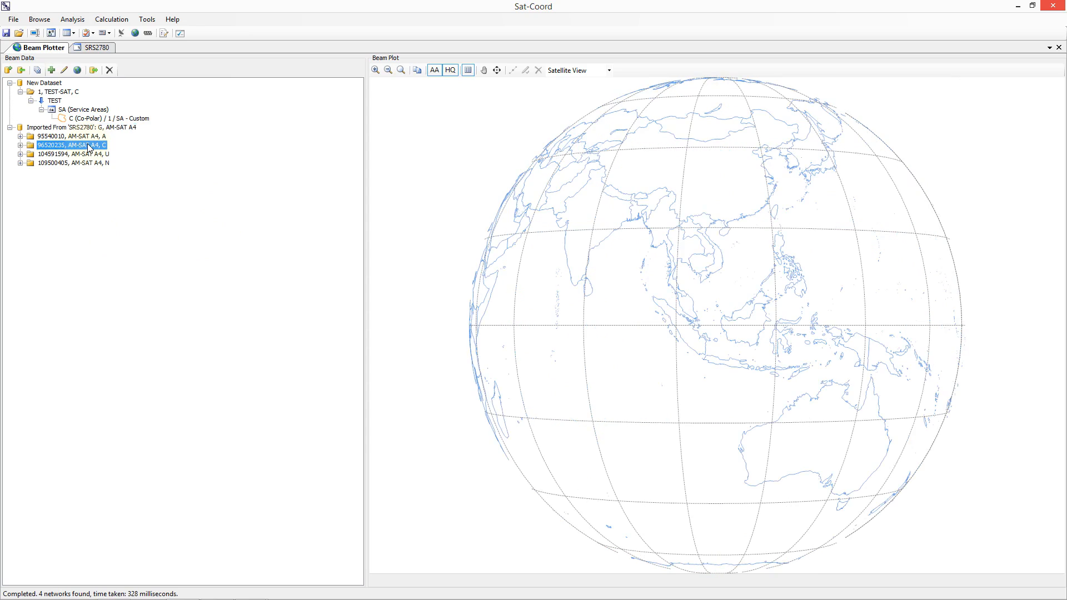
pyautogui.click(20, 145)
pyautogui.click(31, 198)
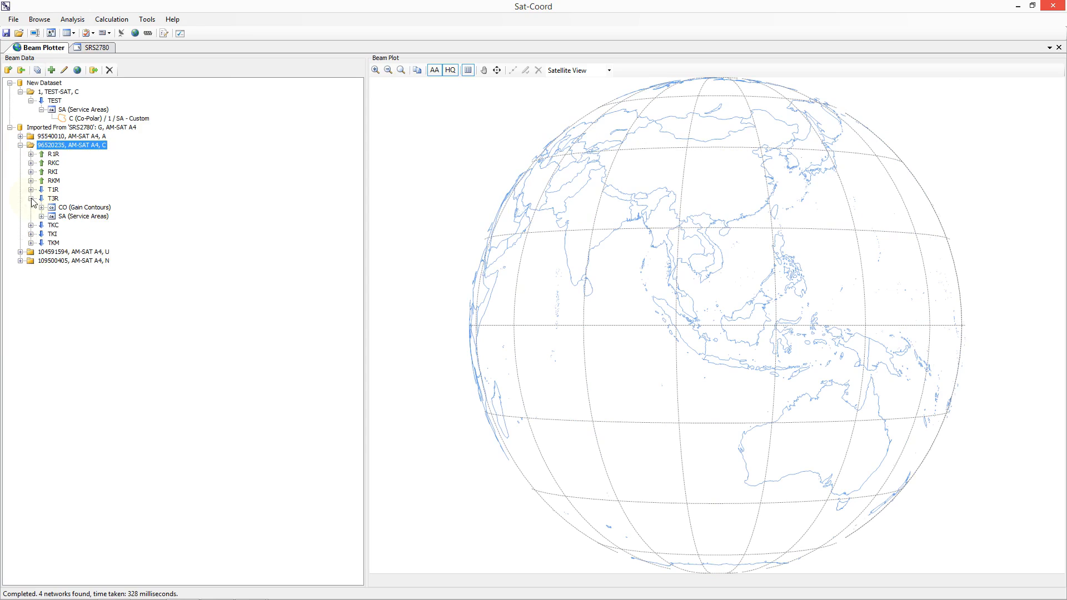
pyautogui.click(42, 216)
pyautogui.click(93, 228)
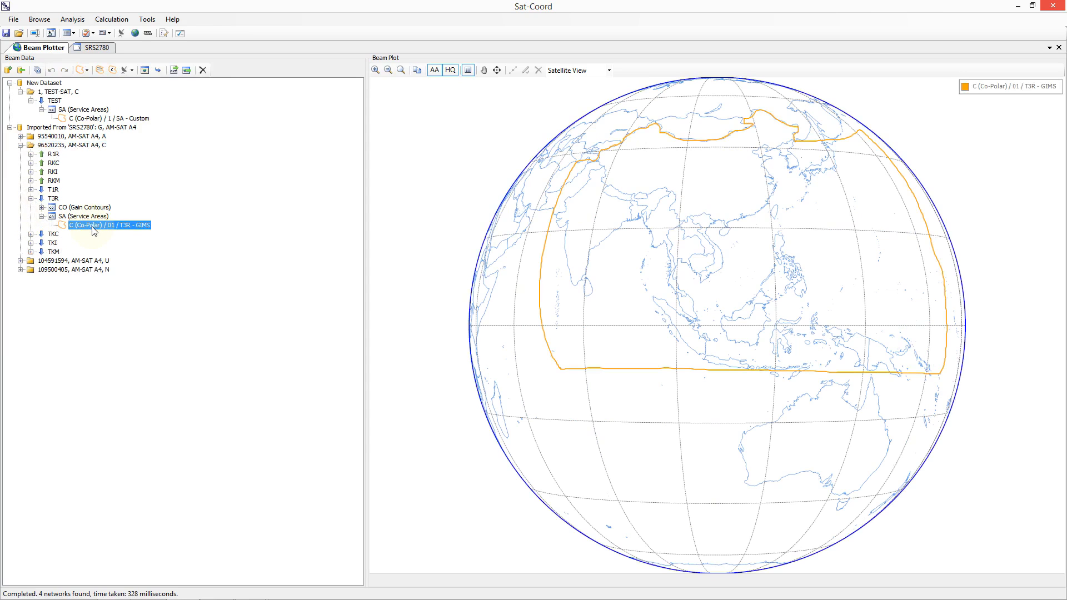
# Step: Review the data type options and GIMS settings of the T3R service area, leaving them without changes
pyautogui.click(84, 71)
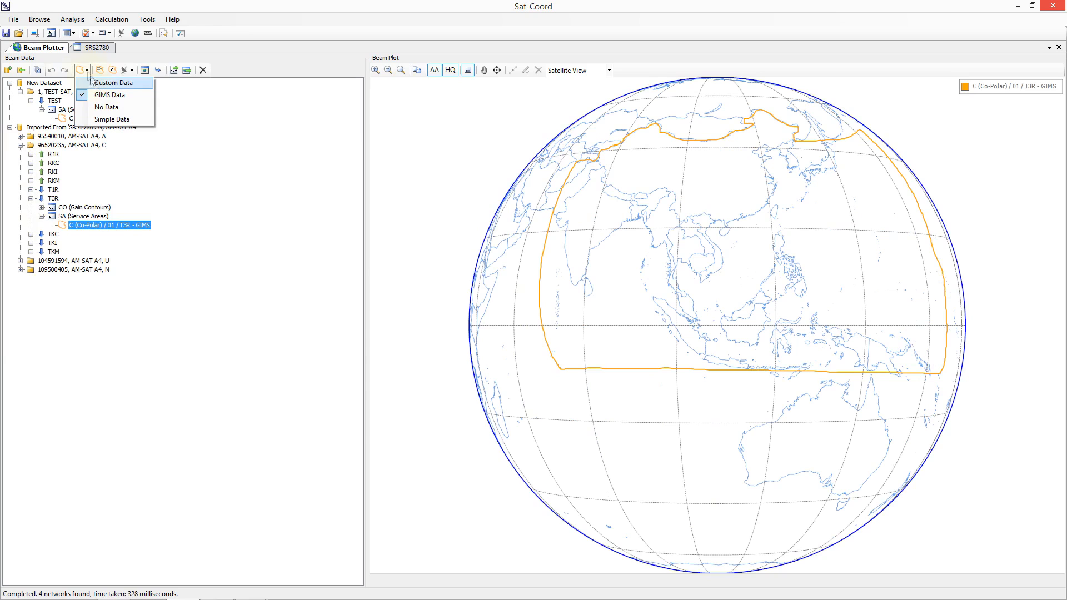
pyautogui.click(143, 71)
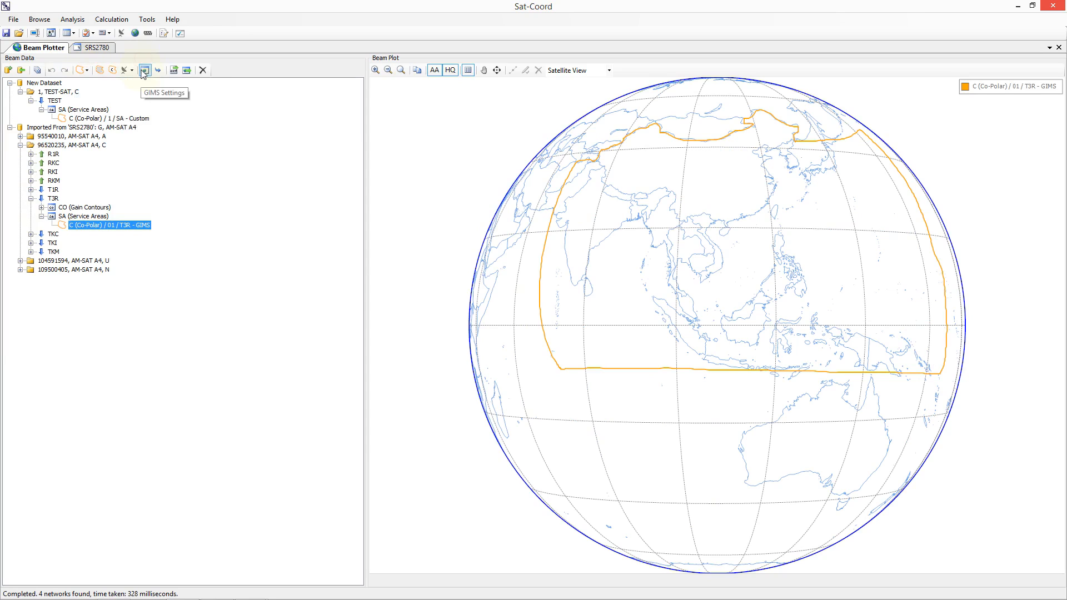
pyautogui.click(143, 72)
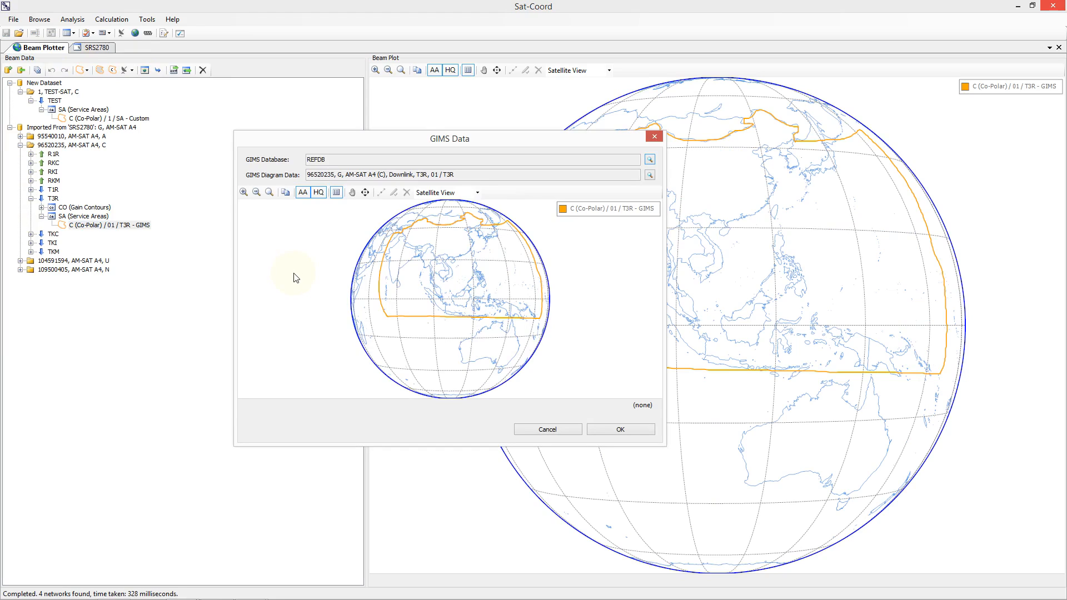
pyautogui.click(523, 430)
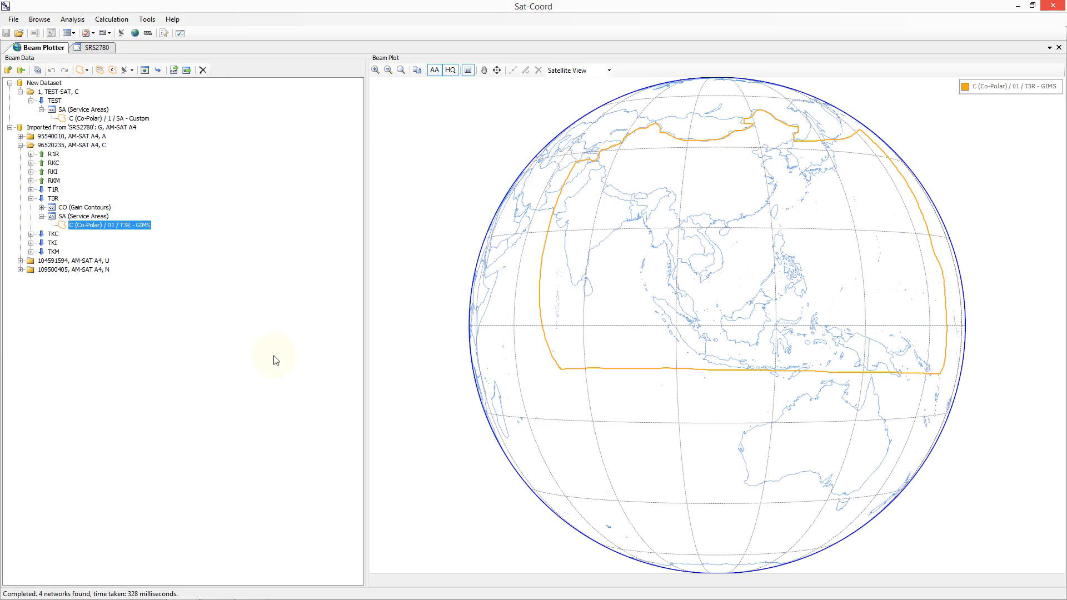
# Step: Import the T3R service area's GIMS data into a custom diagram and select its region boundary on the map
pyautogui.click(158, 70)
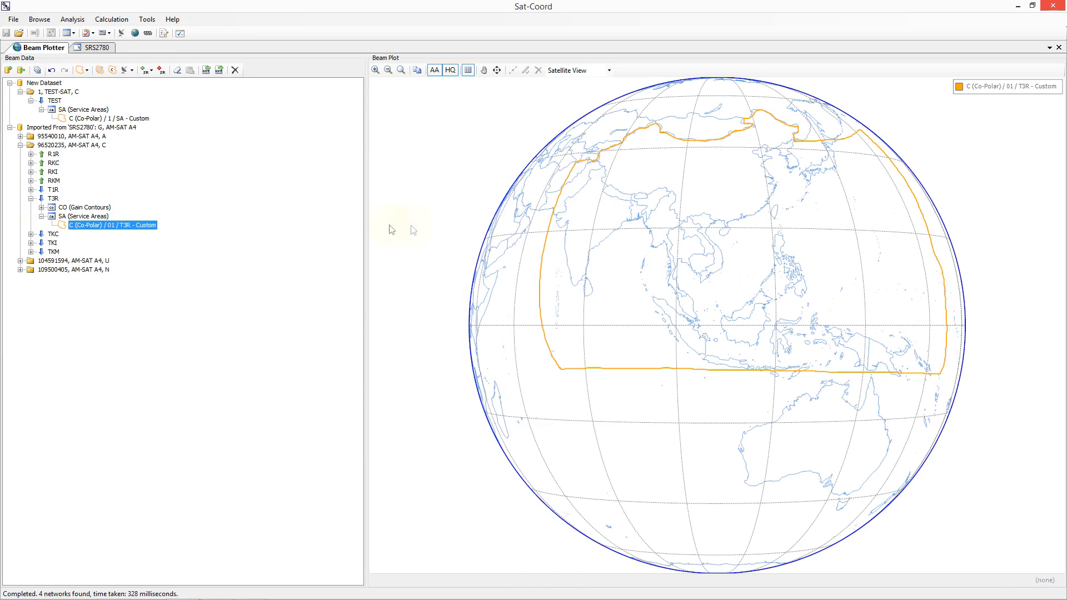
pyautogui.click(553, 229)
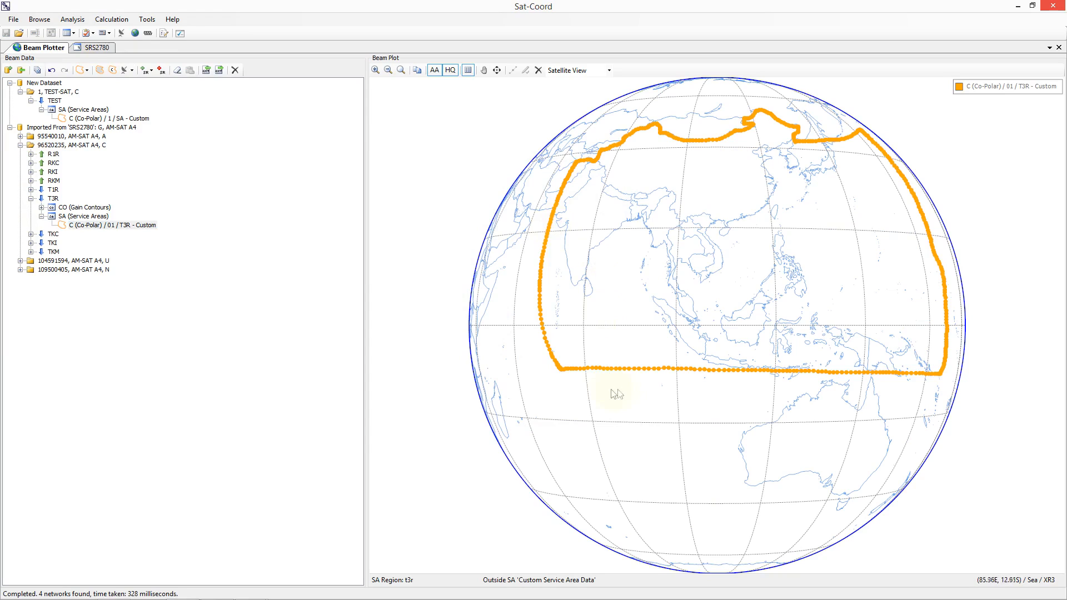
# Step: Move three neighbouring boundary points on the southern edge of the T3R service area further south
pyautogui.click(632, 369)
pyautogui.moveTo(631, 369); pyautogui.dragTo(656, 403)
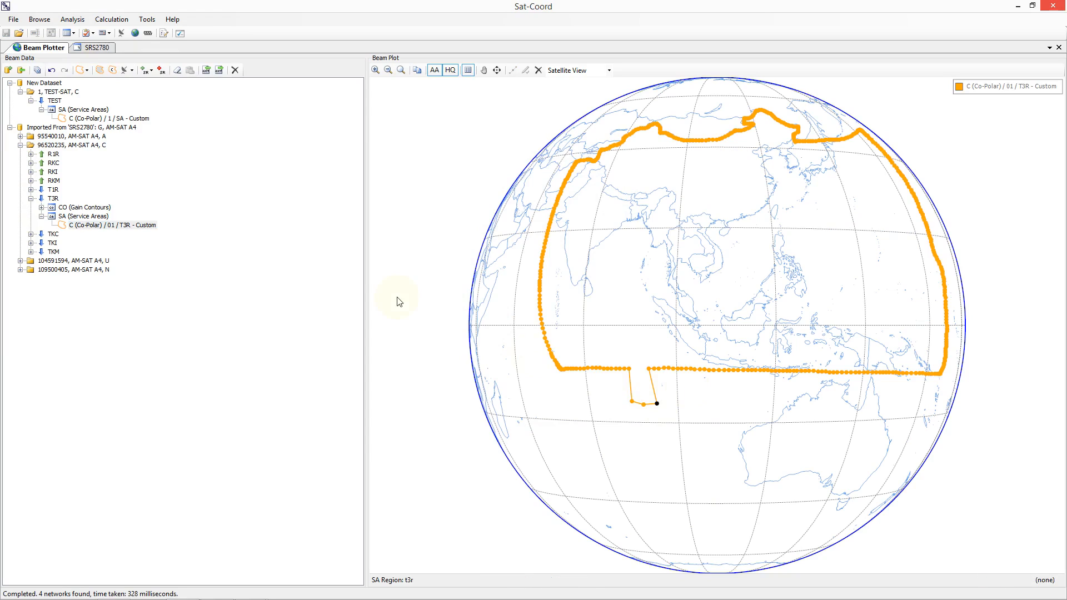
# Step: Display the custom co-polar service area of the TEST beam in the TEST-SAT network
pyautogui.click(127, 119)
pyautogui.click(56, 93)
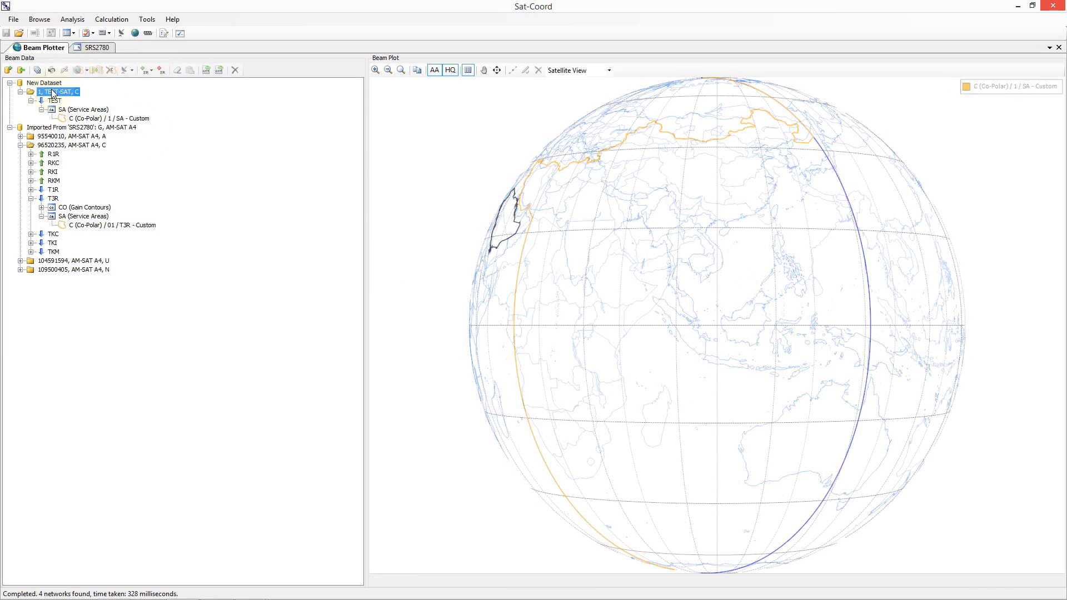
pyautogui.click(89, 121)
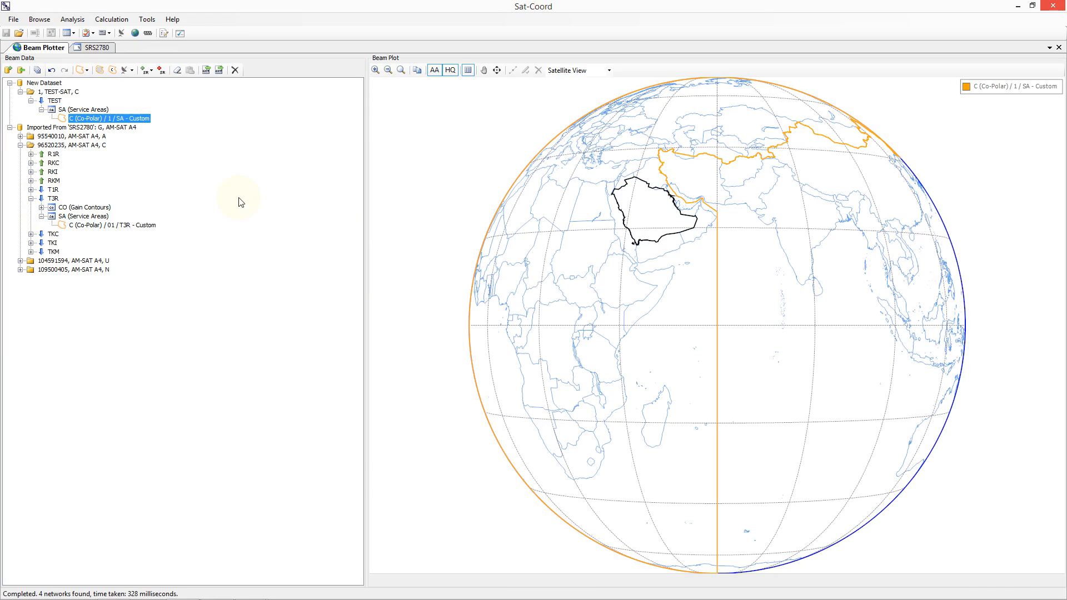
# Step: Export the TEST beam to a new GIMS database file named test2 on the Desktop and reselect its custom service area
pyautogui.click(53, 102)
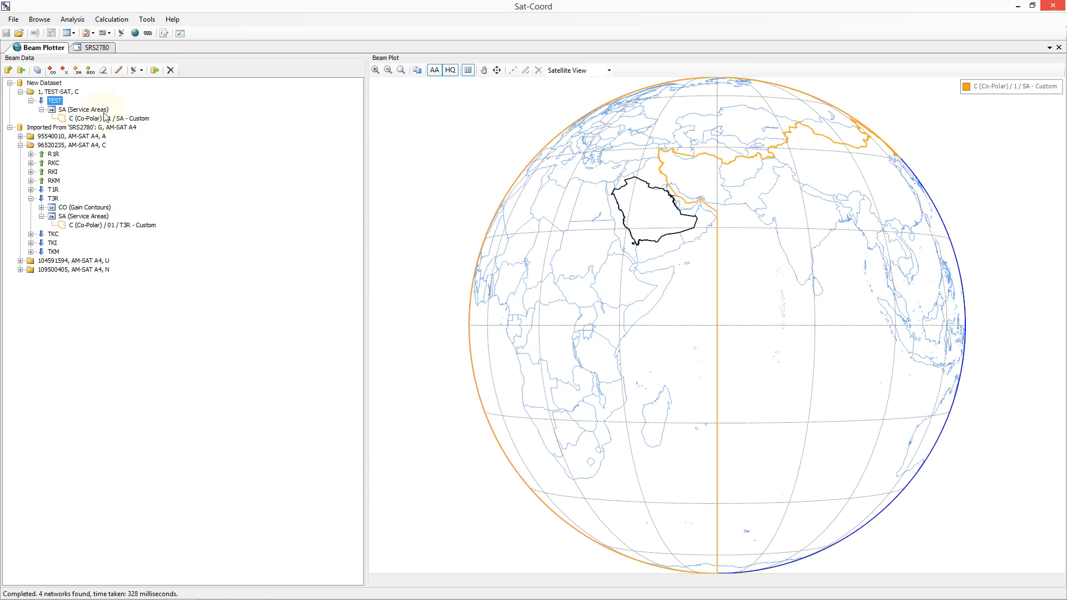
pyautogui.click(155, 74)
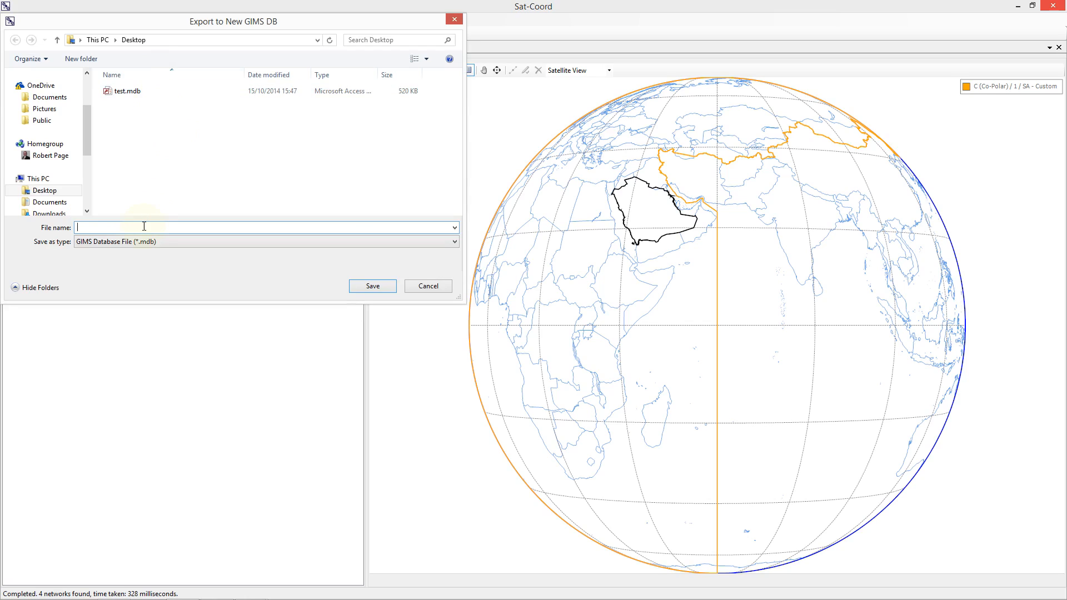
pyautogui.write('test2')
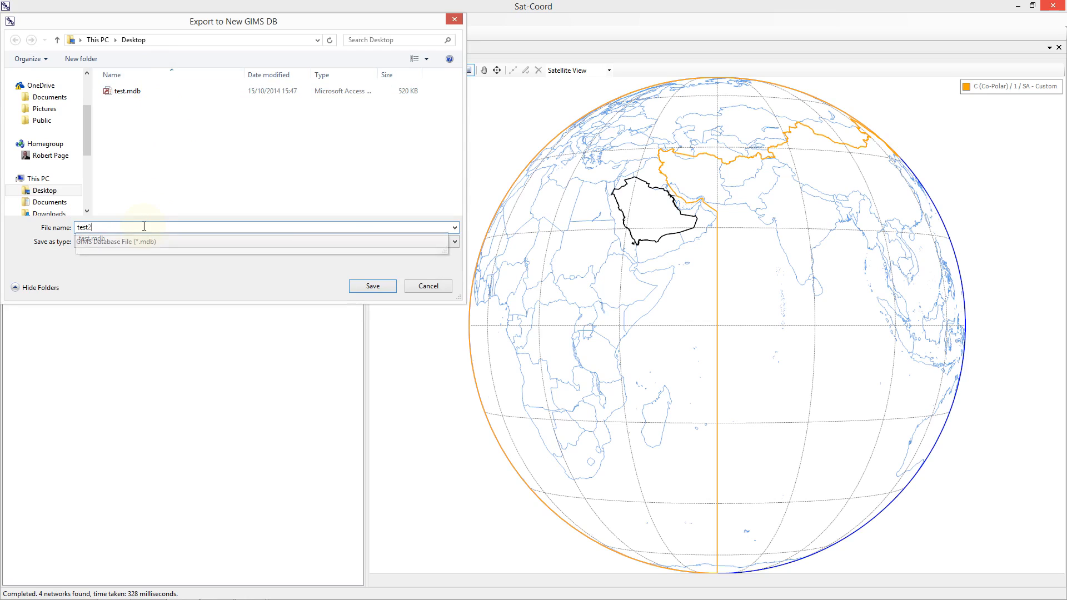
pyautogui.click(370, 286)
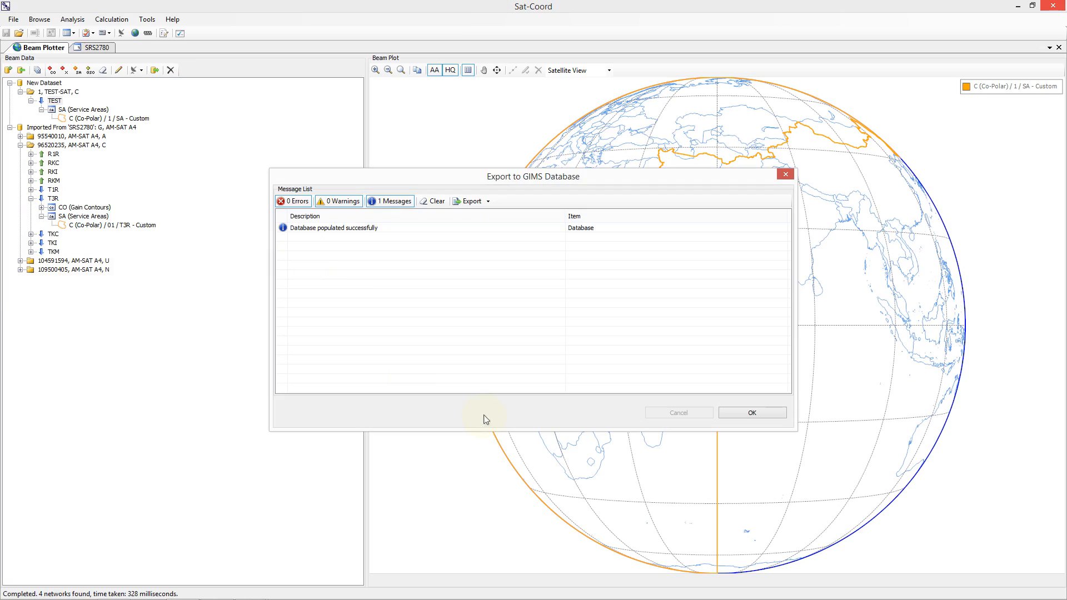
pyautogui.click(731, 412)
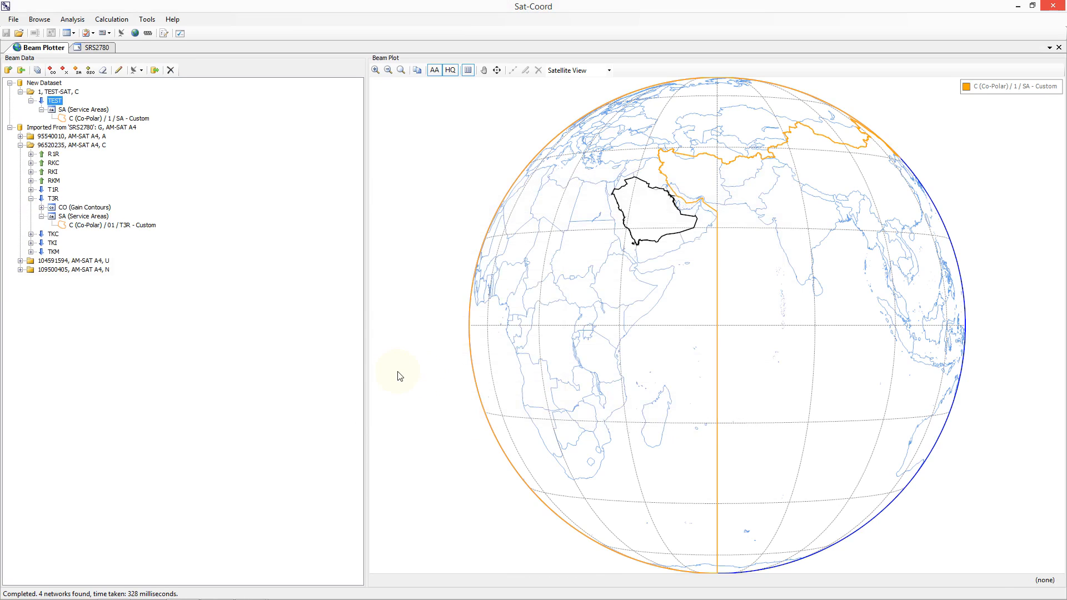
pyautogui.click(125, 120)
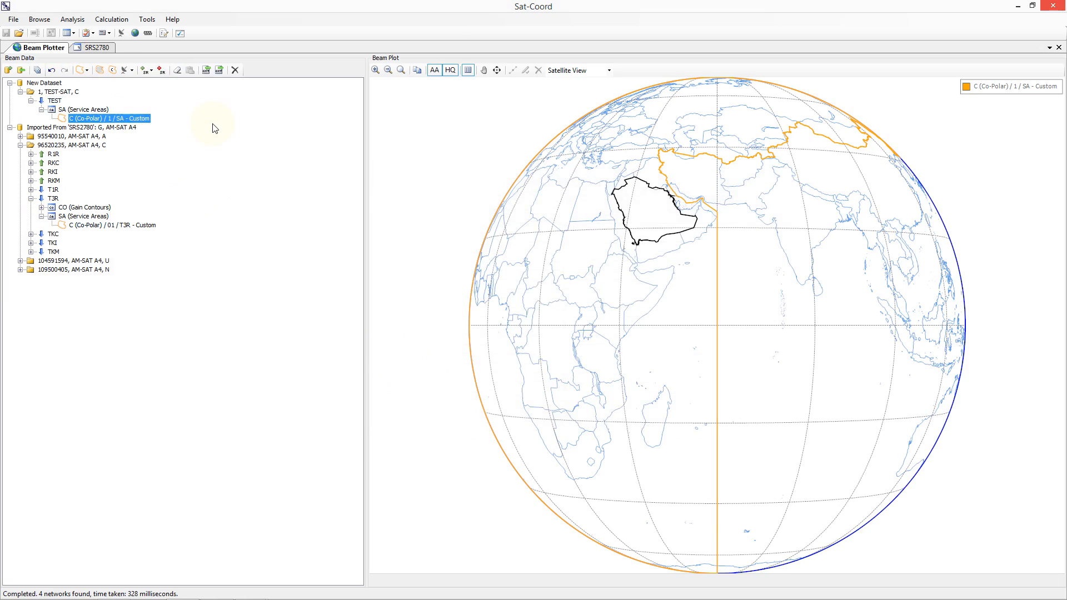